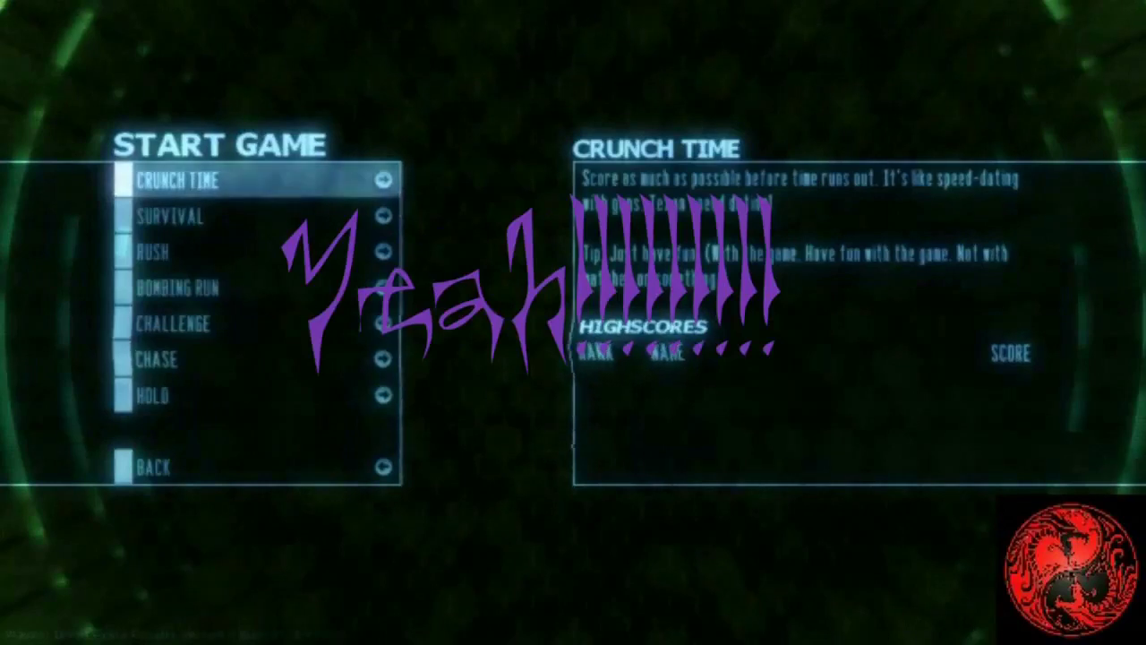
key("Down")
key("Down")
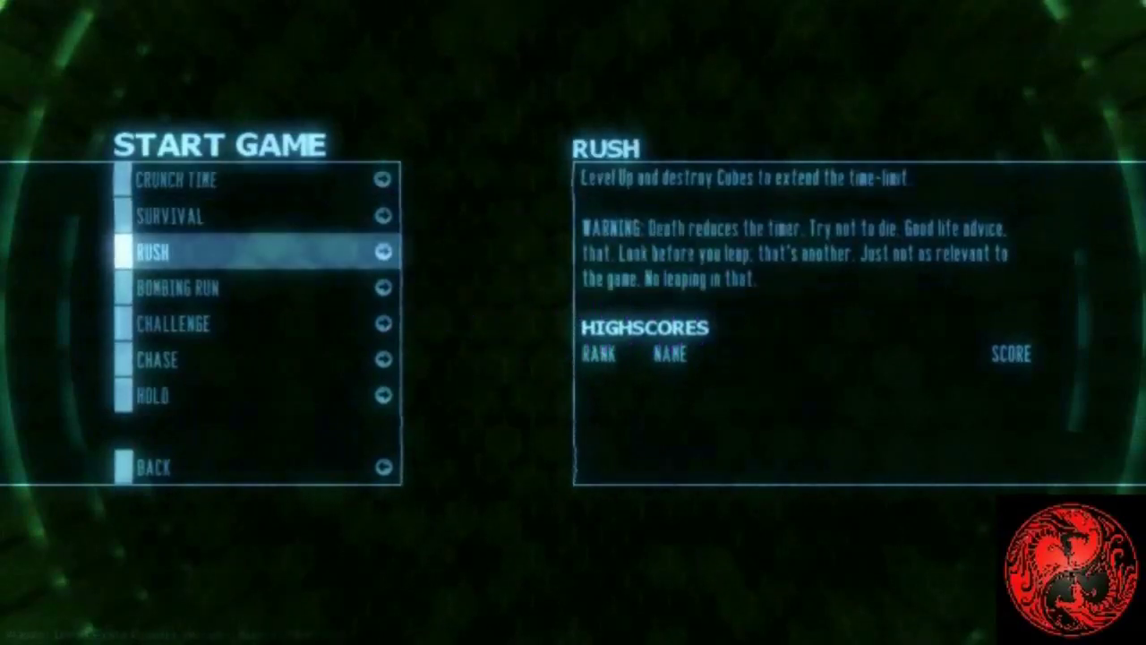